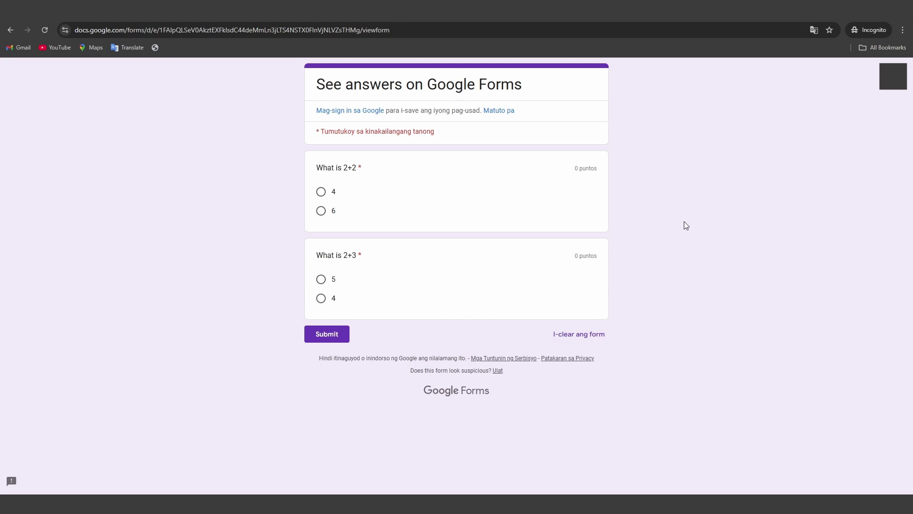
View the quiz's page source, then select 'What is 2+2' and reopen the source with Ctrl+U.
right_click(703, 215)
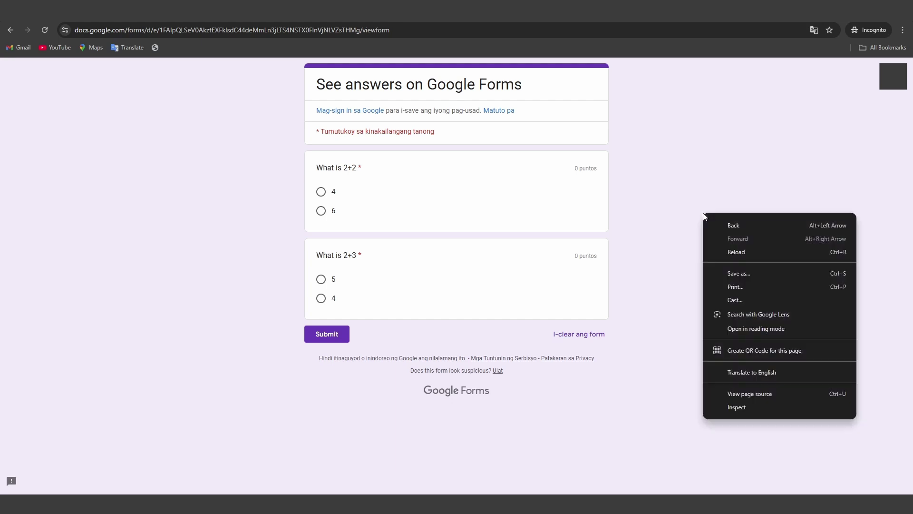
click(786, 393)
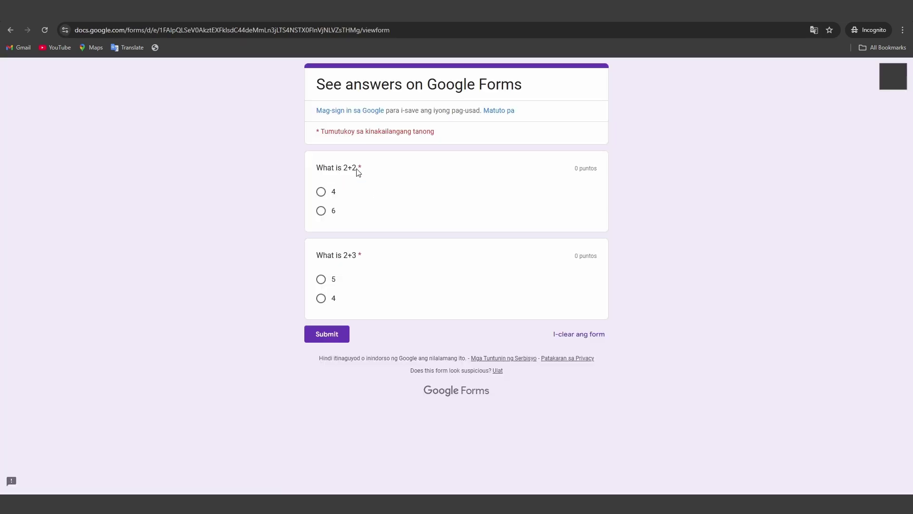
drag(357, 170, 312, 167)
key(ctrl+u)
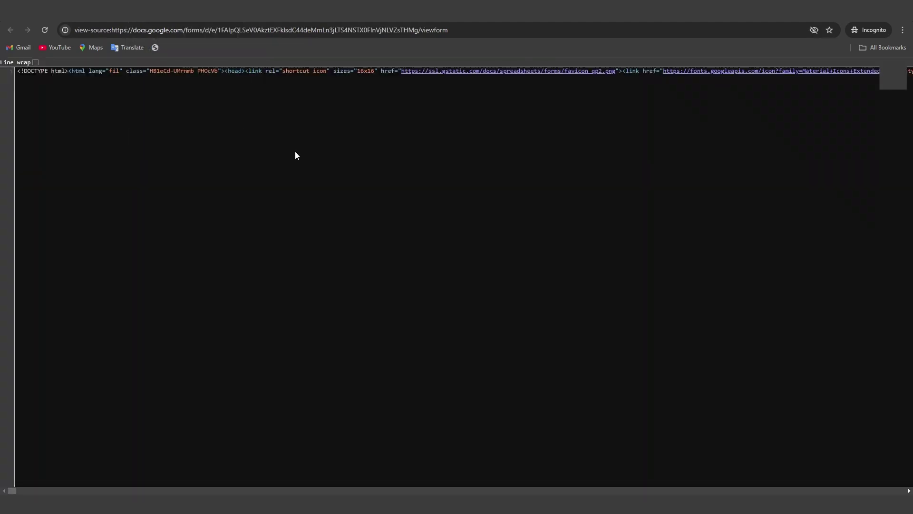
Find 'What is 2+2' in the source and highlight the first of five matches.
key(ctrl+f)
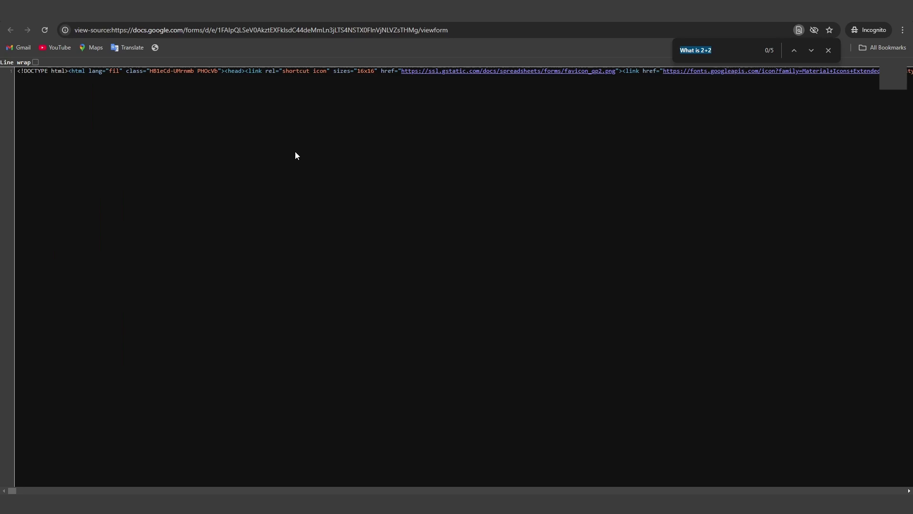
key(Return)
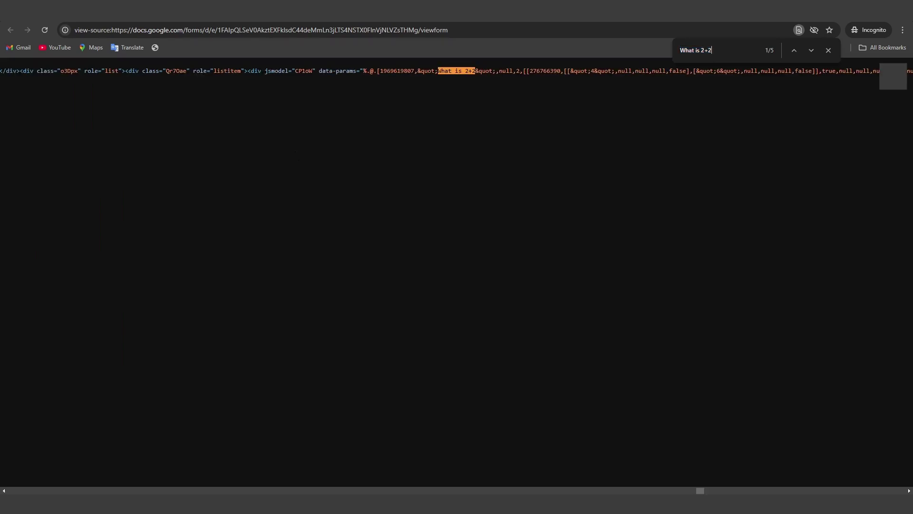